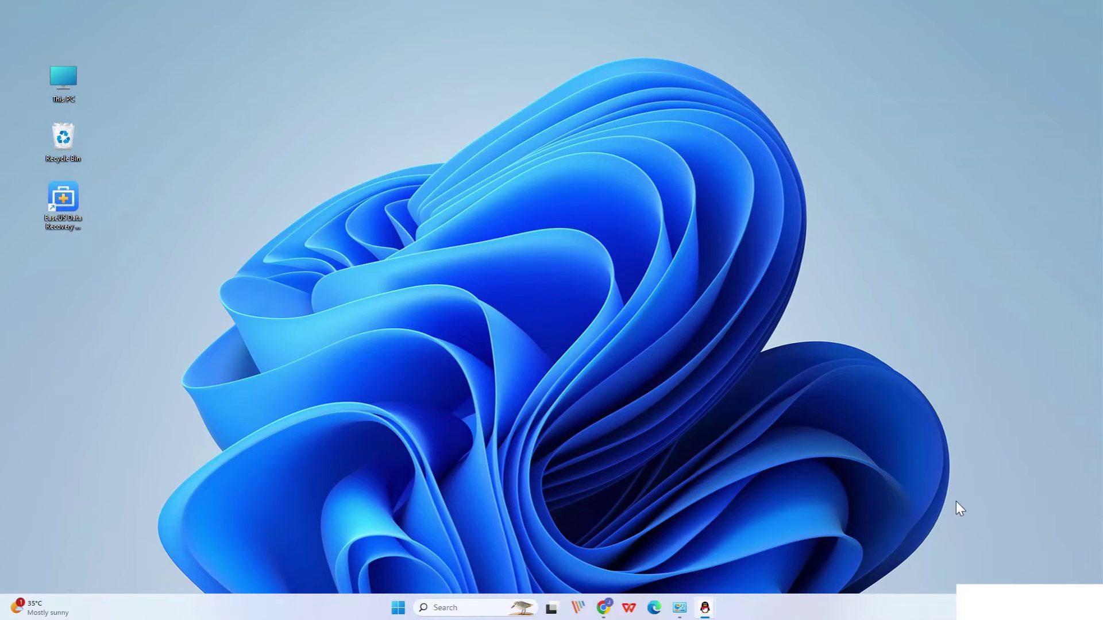
- Try opening the EaseUS (E:) card from This PC, dismiss the 'Location is not available' error, and close Explorer
double_click(74, 87)
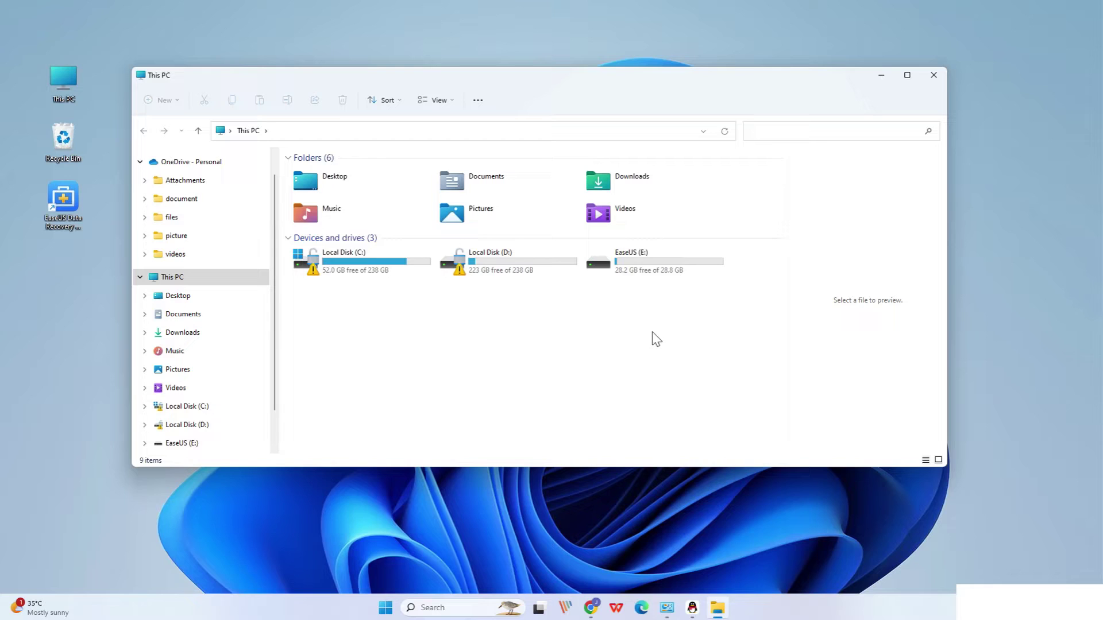
double_click(651, 259)
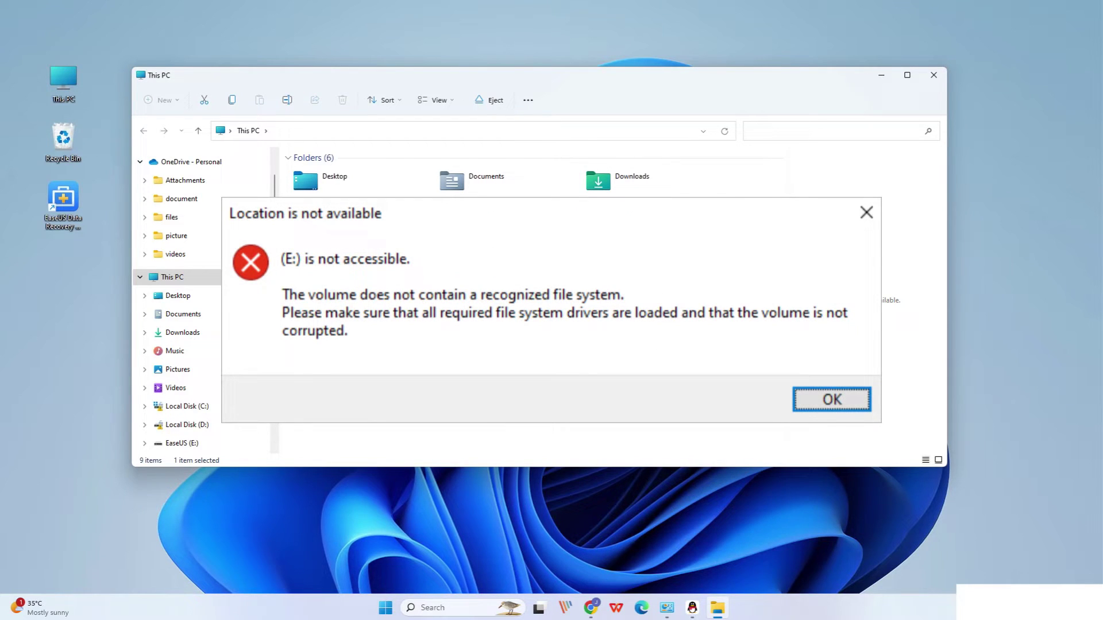
key(Return)
click(934, 75)
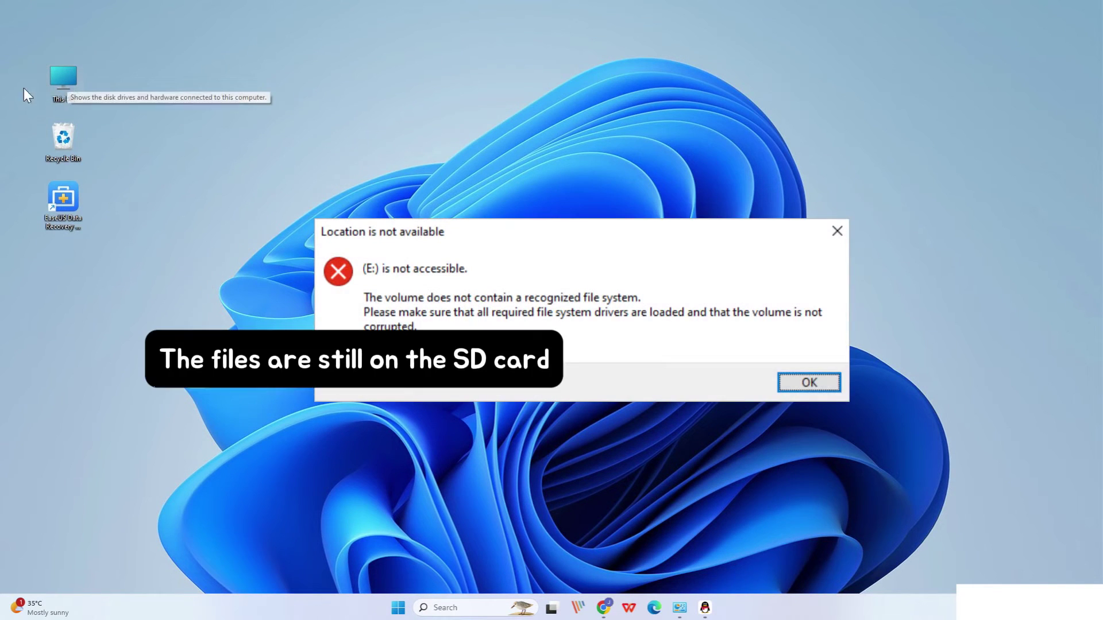
- Scroll through the Data Recovery Wizard Pro page's recovery scenarios in Chrome, then show the desktop
click(603, 617)
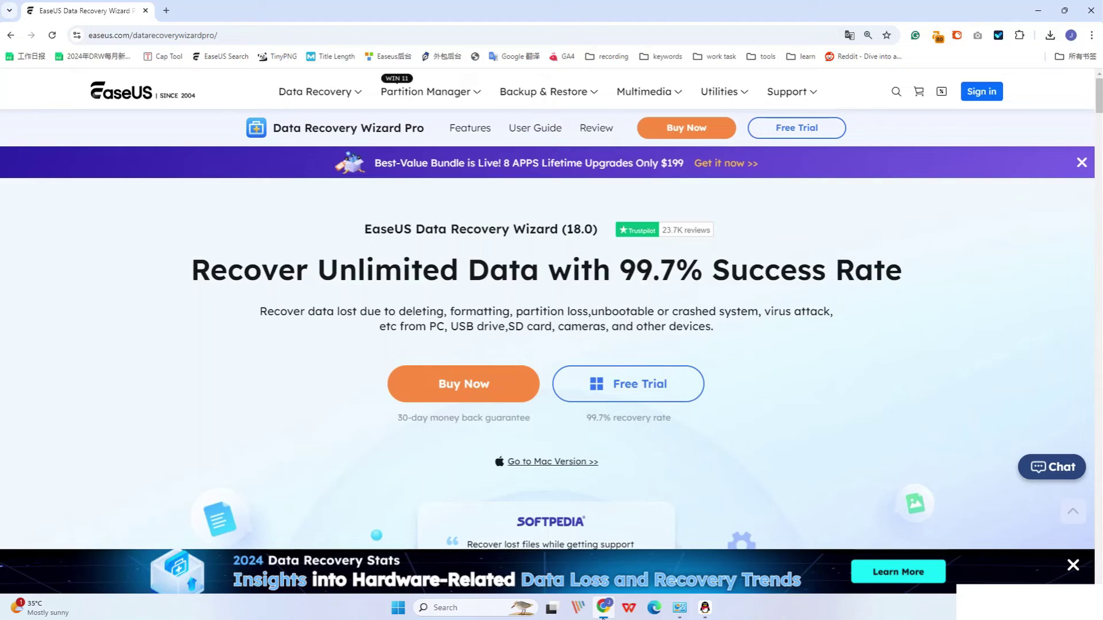
scroll(670, 458, down, 2)
scroll(673, 460, down, 9)
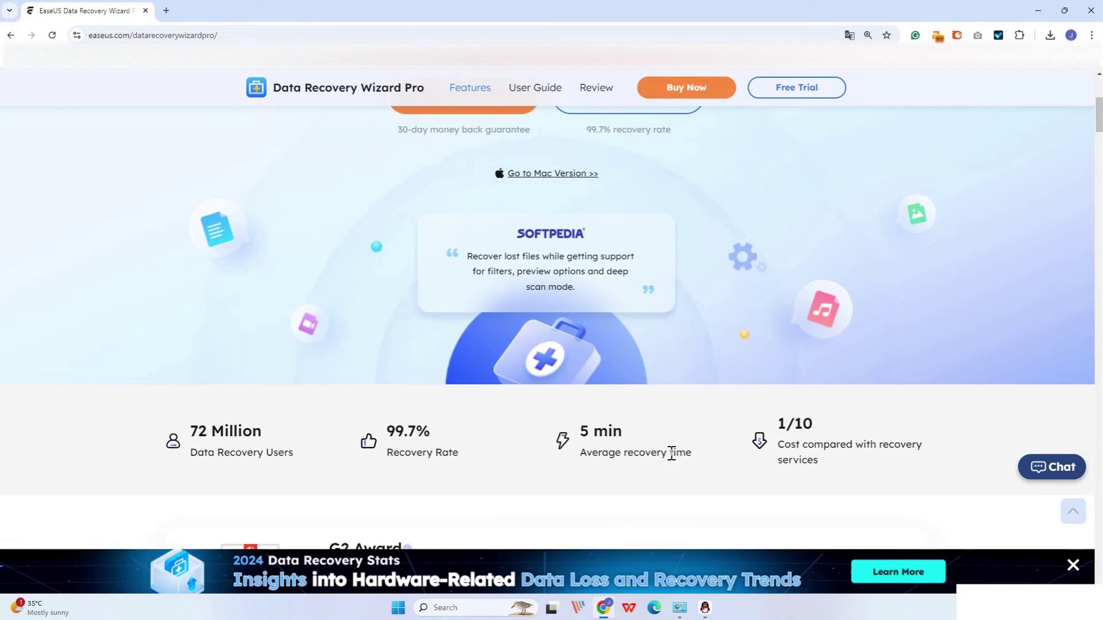
scroll(672, 457, down, 10)
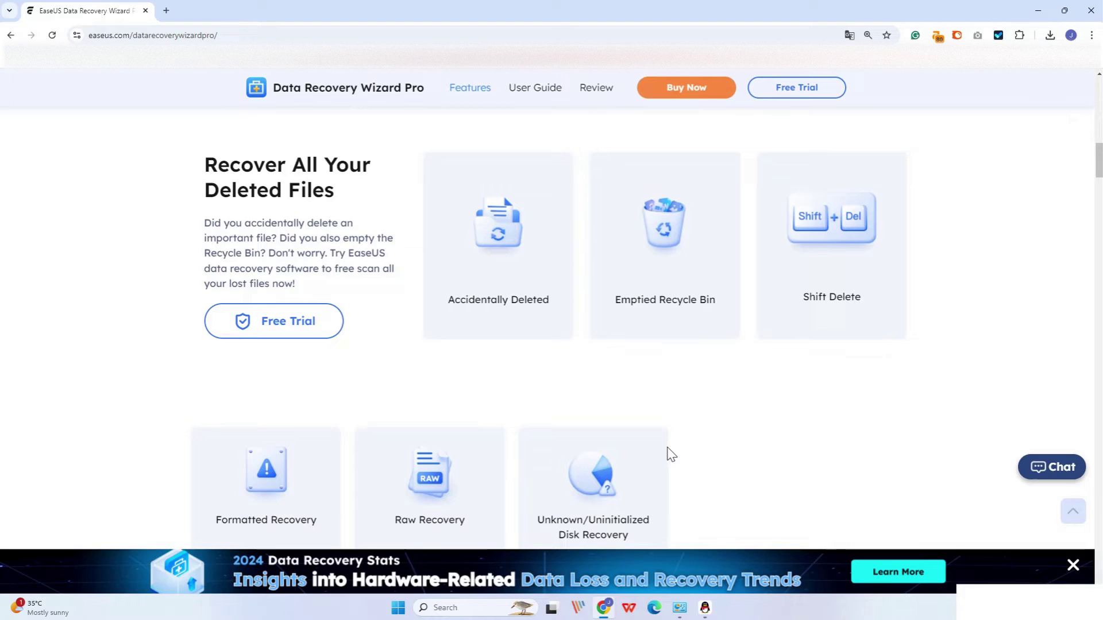
scroll(669, 454, down, 3)
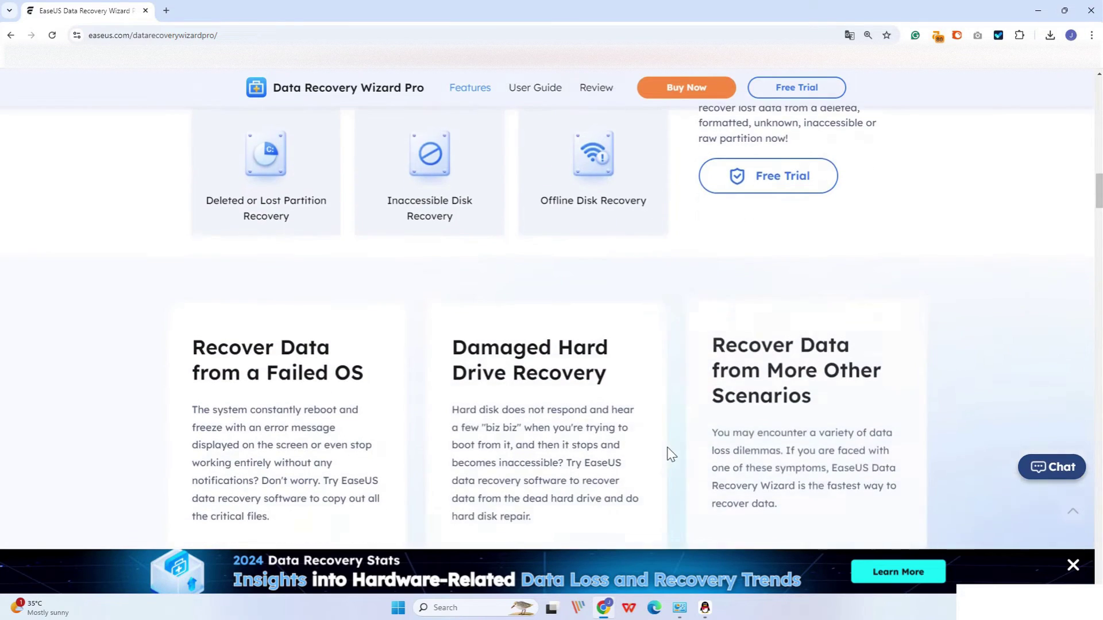
key(super+d)
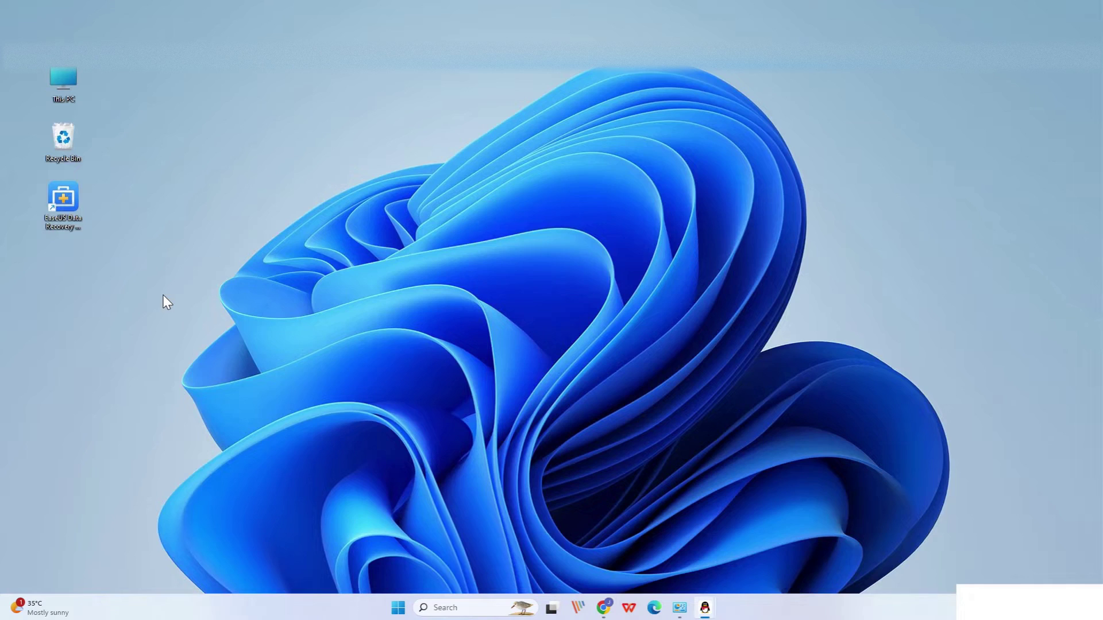
- Launch EaseUS, choose SD Card with device type Others, and scan EaseUS (E:) for lost data
double_click(62, 198)
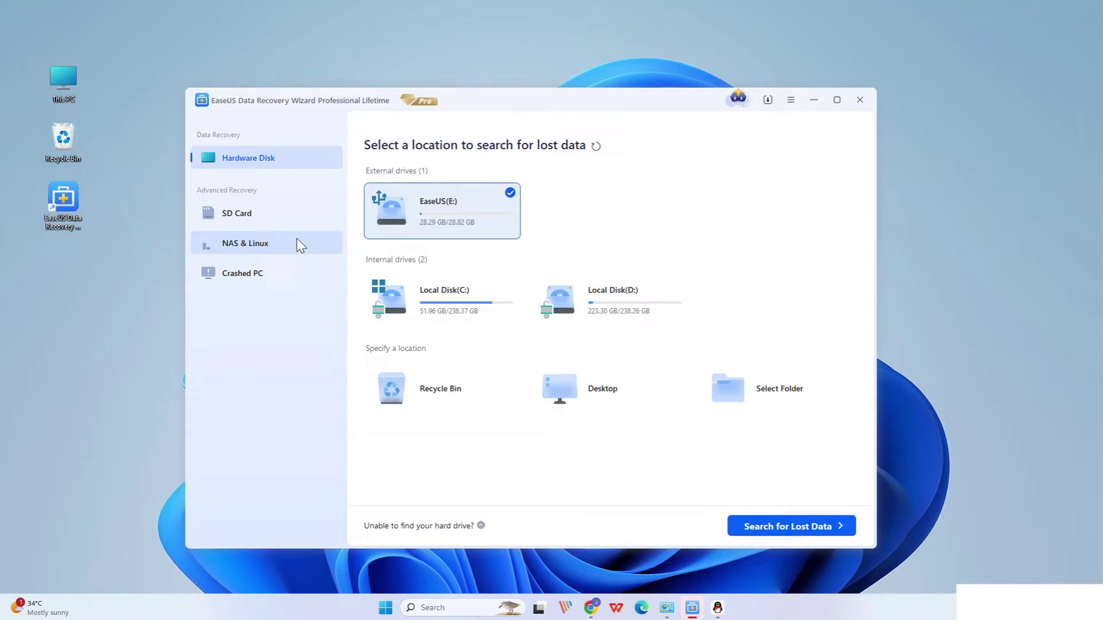
click(279, 213)
click(473, 232)
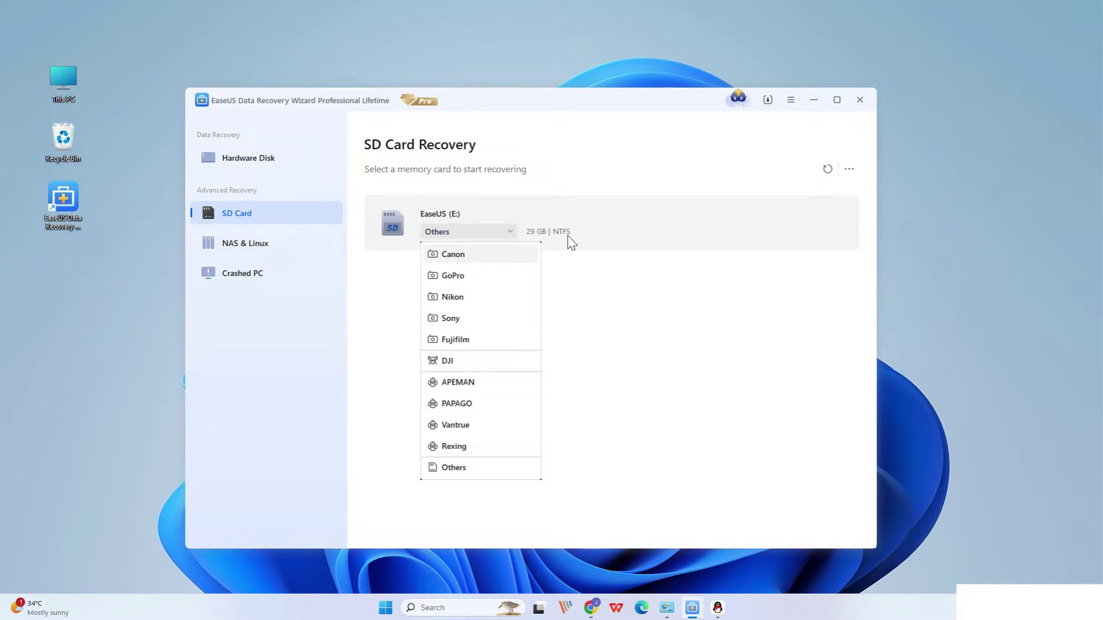
click(632, 288)
click(810, 230)
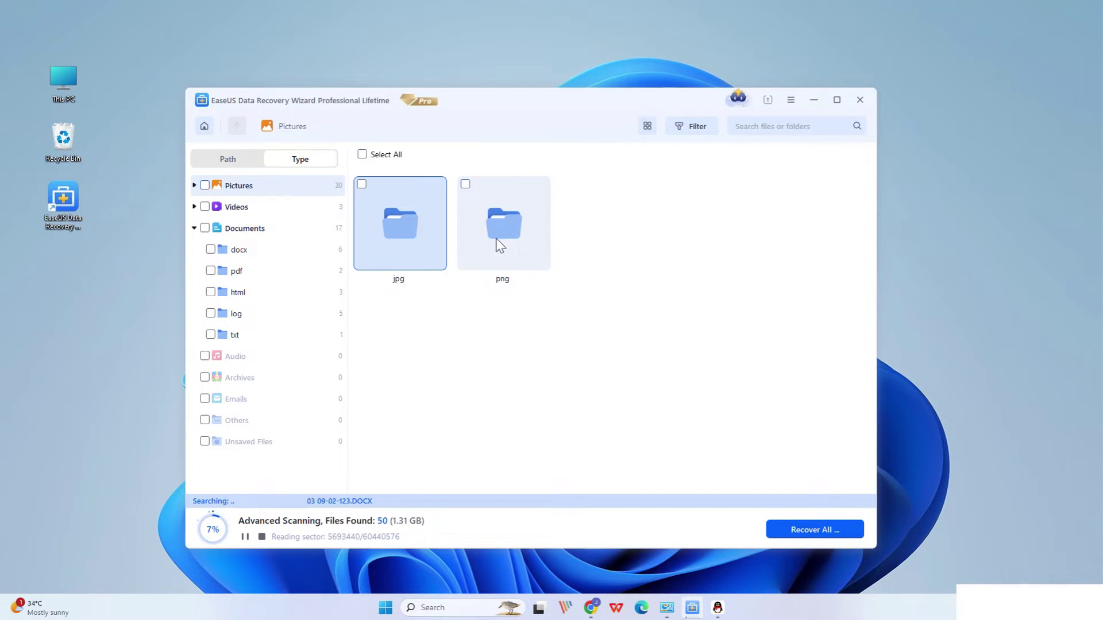
- Preview File Name Lost (10).png from the png folder and recover it to Local Disk (D:)
double_click(499, 246)
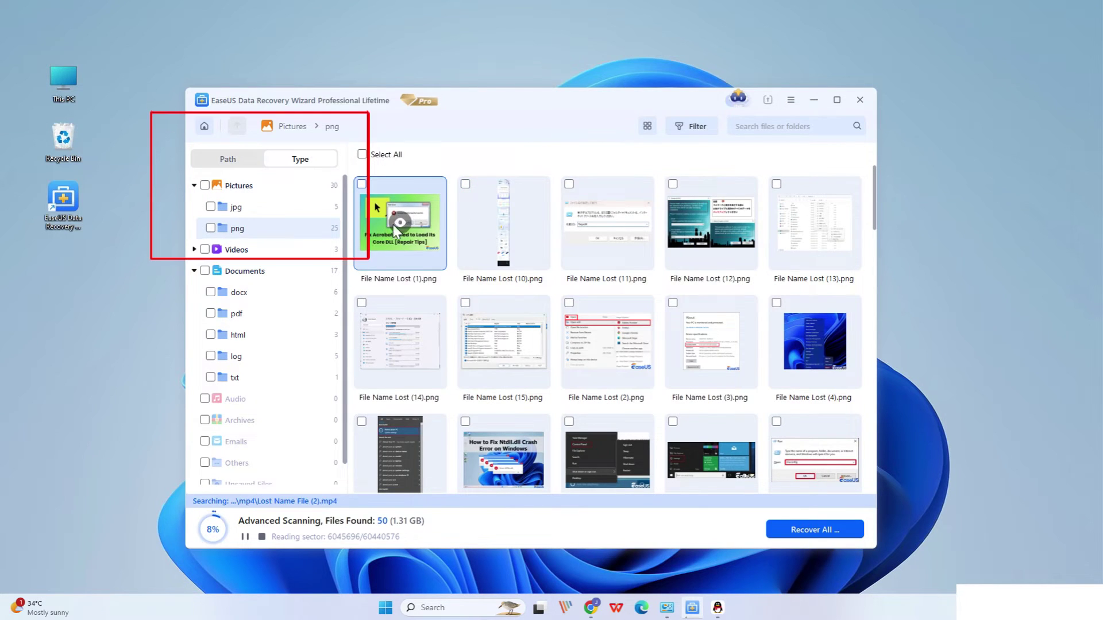
click(495, 227)
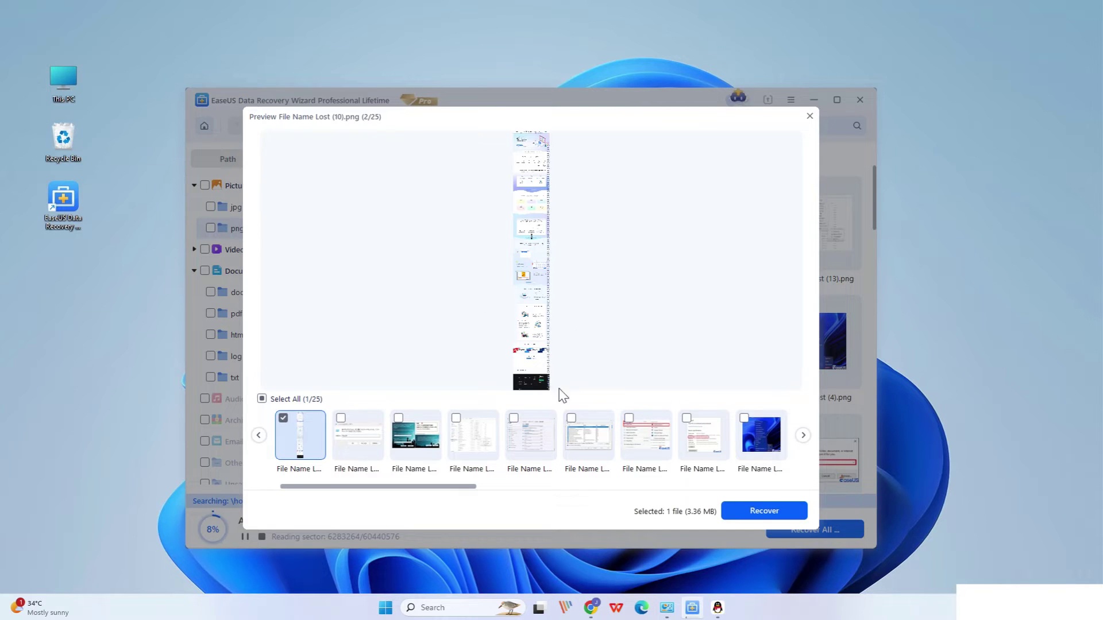
click(543, 142)
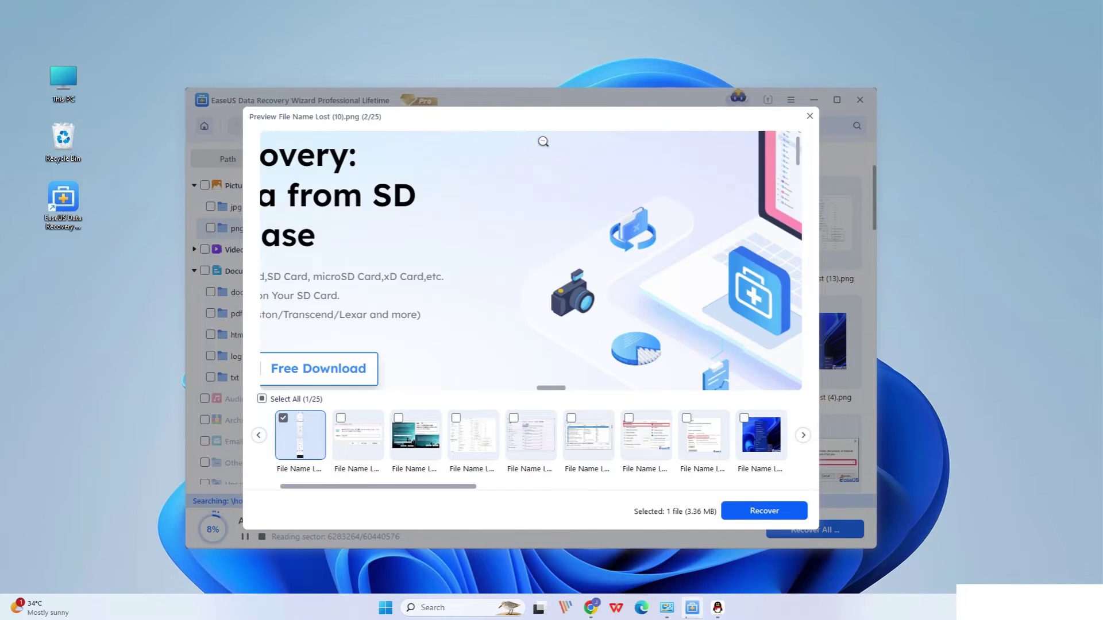
scroll(543, 142, right, 10)
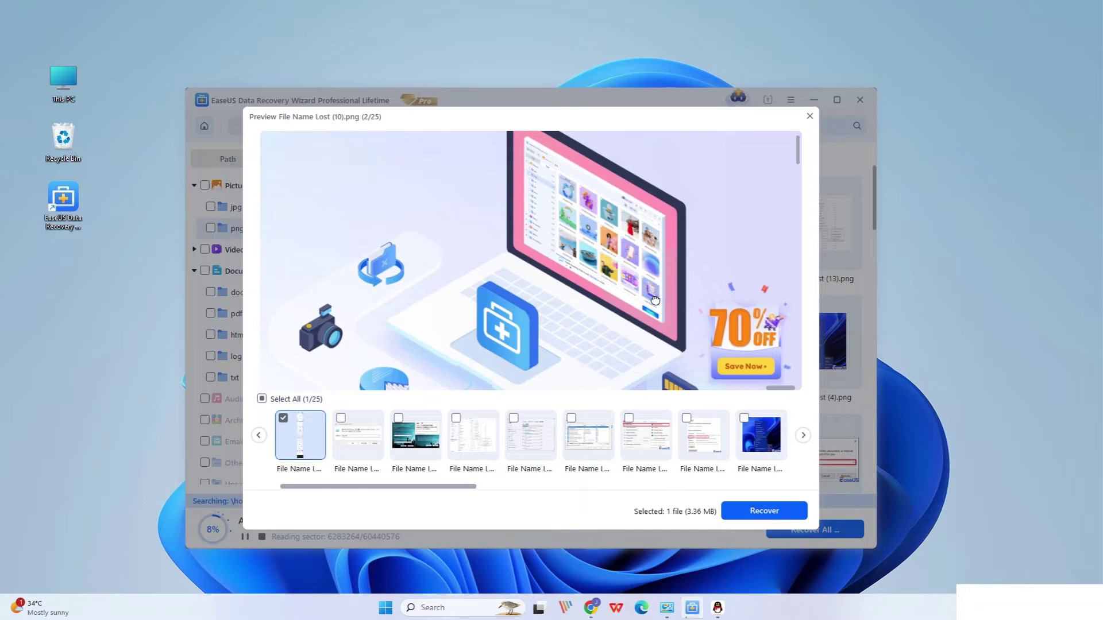
scroll(691, 295, left, 4)
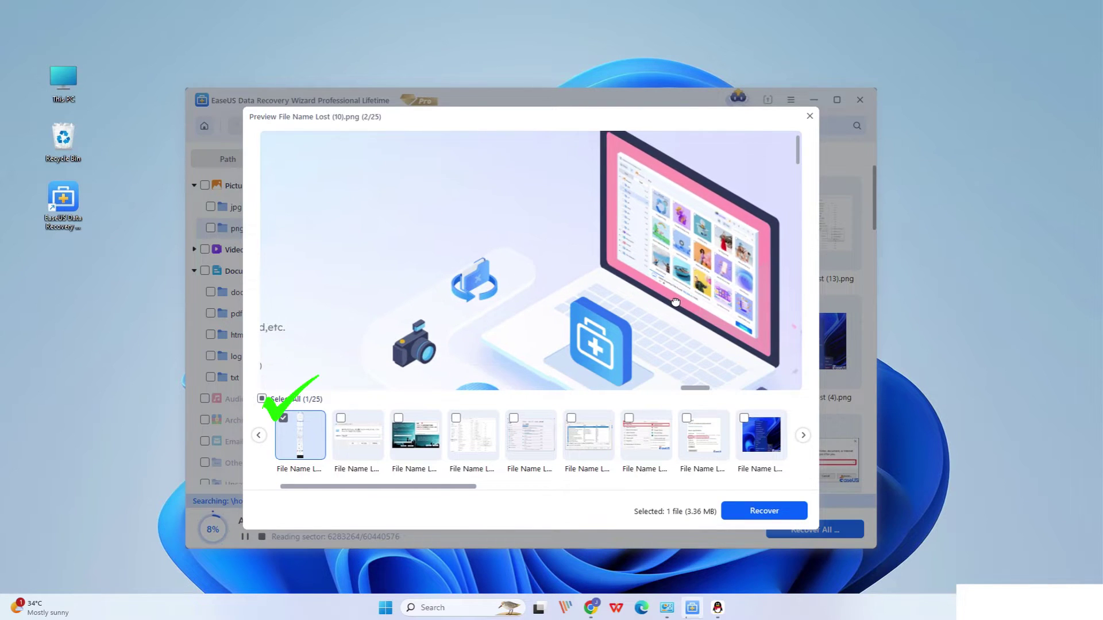
click(767, 517)
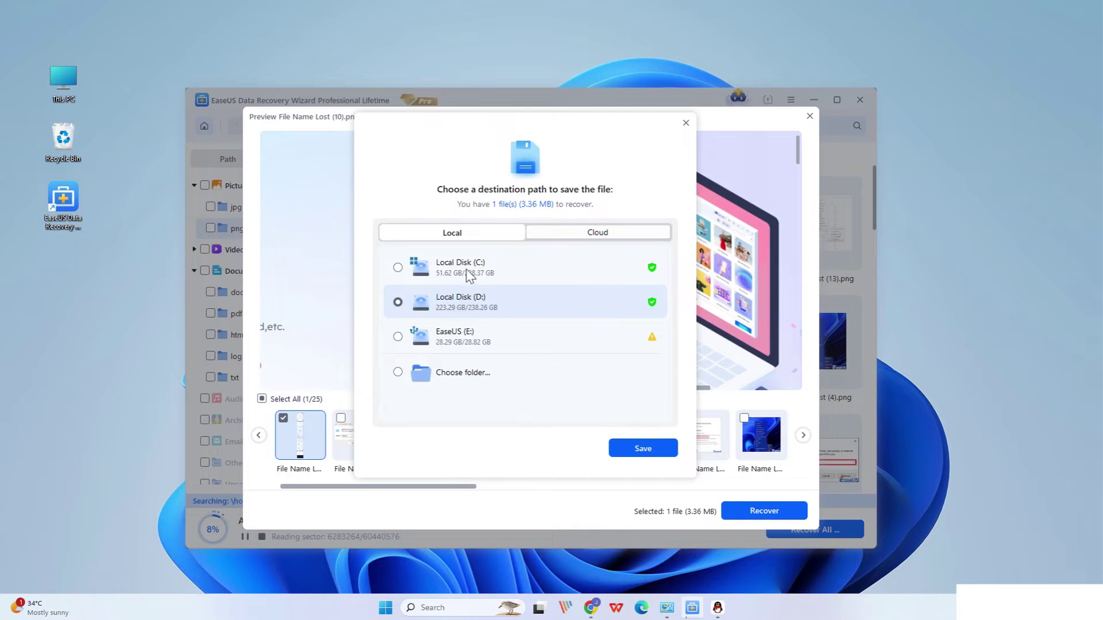
click(643, 449)
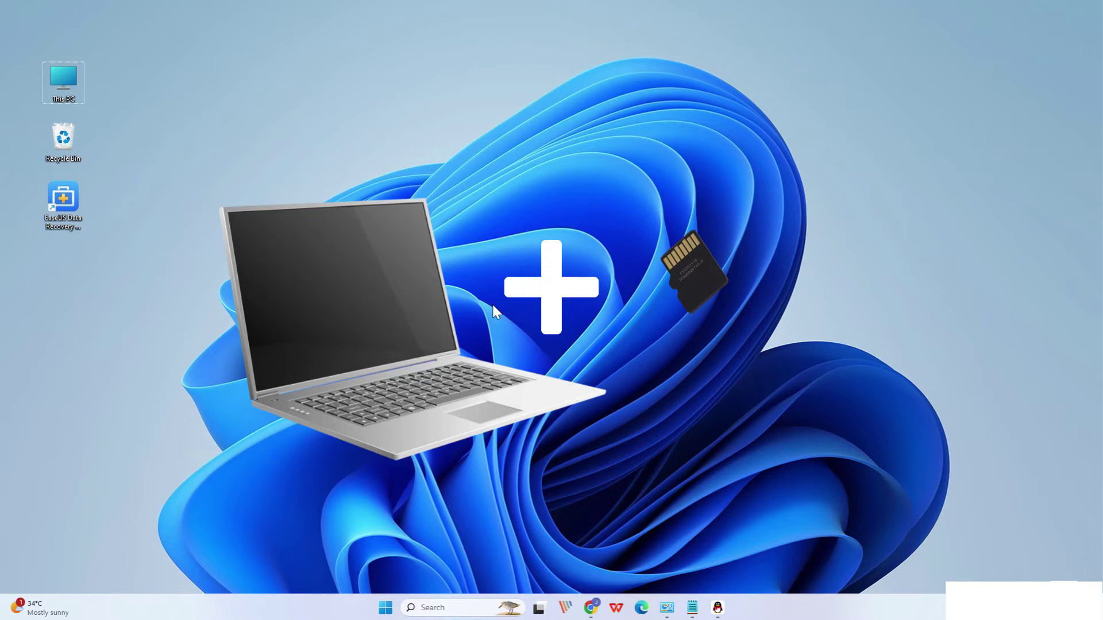
- Run error checking with scan and repair on EaseUS (E:) from its Properties Tools tab
key(super+e)
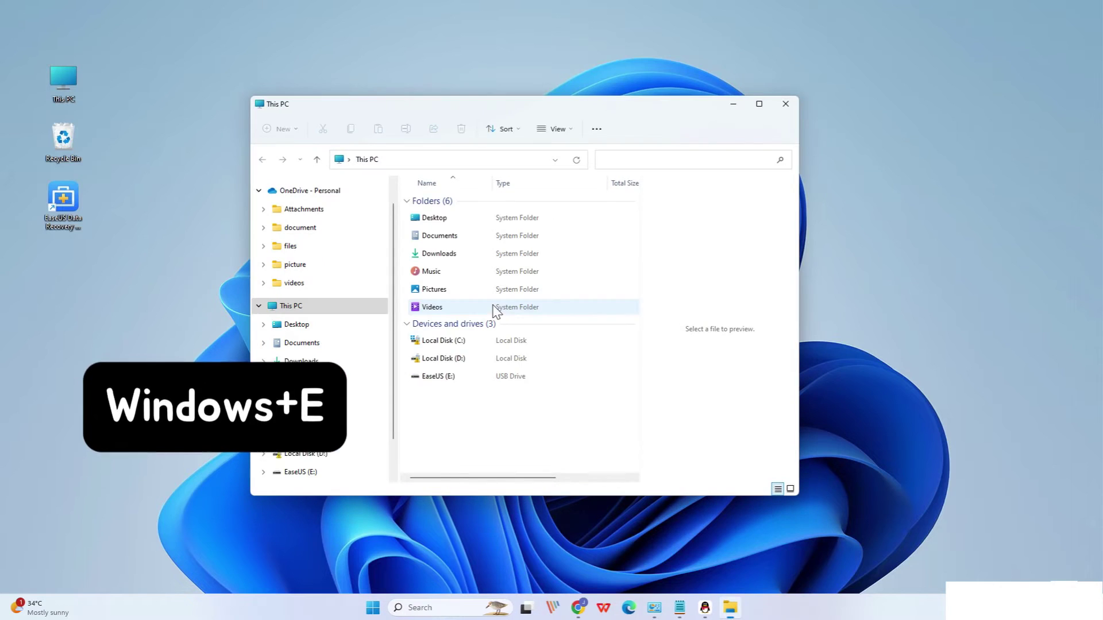
click(451, 376)
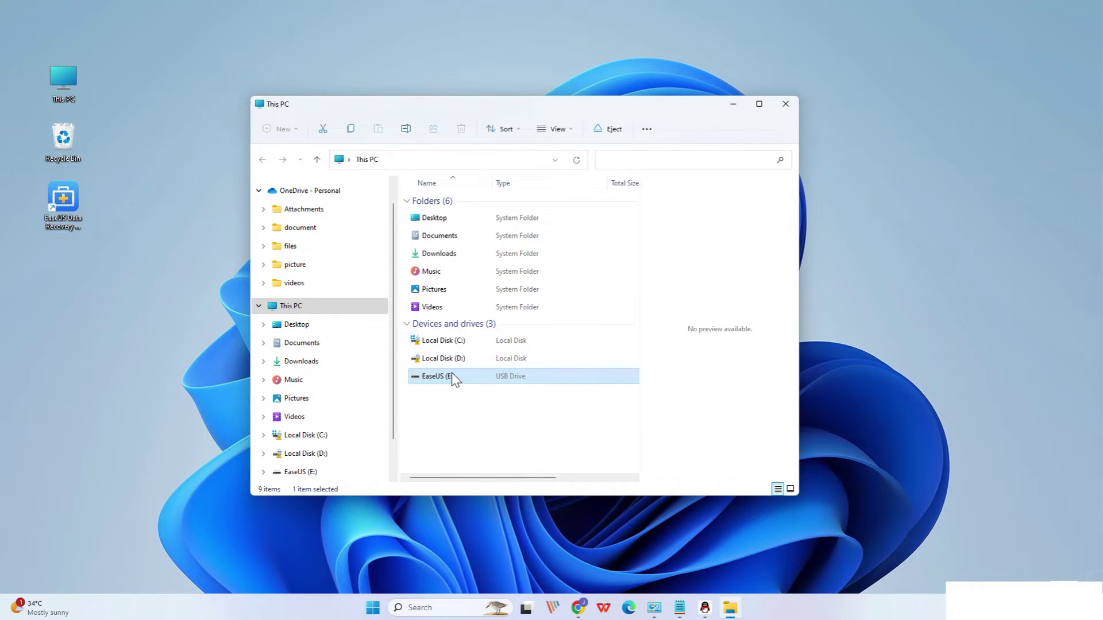
right_click(452, 376)
click(494, 523)
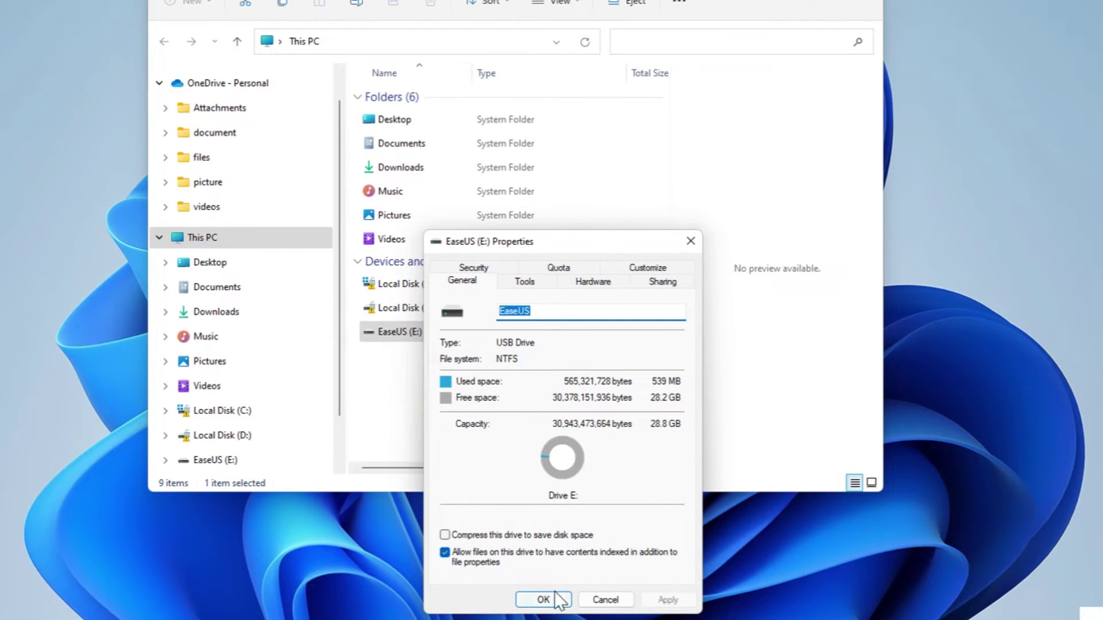
click(525, 282)
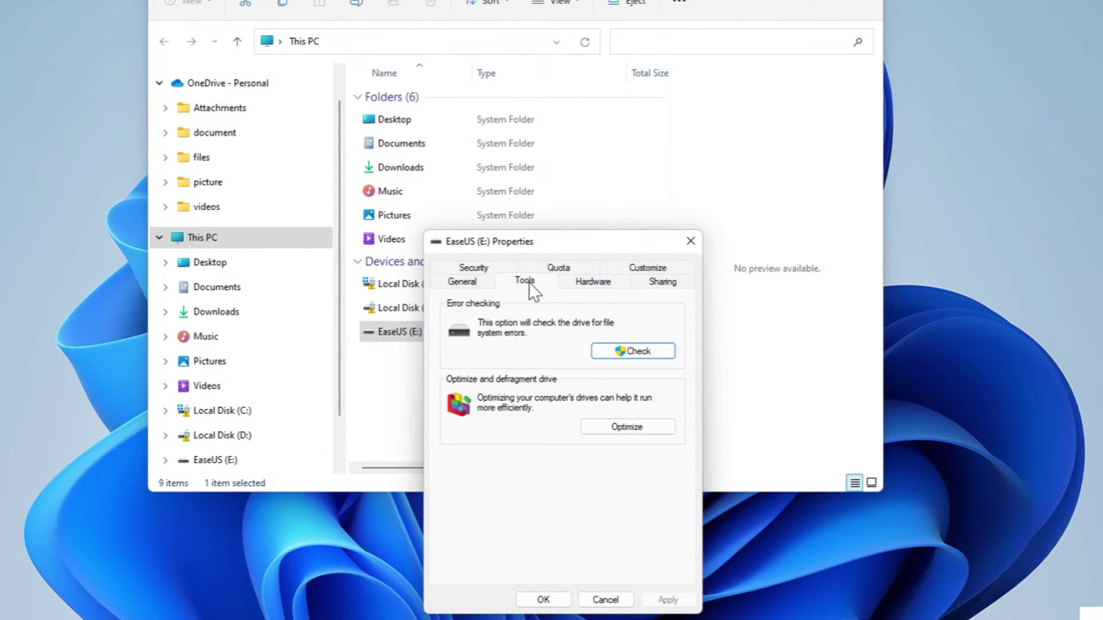
click(619, 354)
click(513, 207)
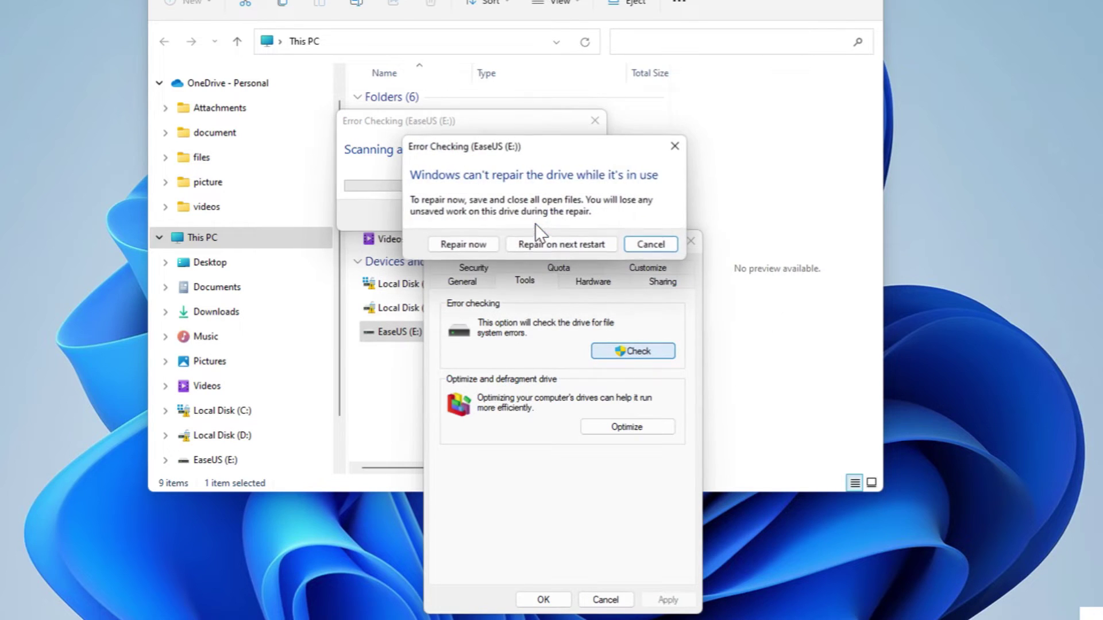
click(463, 245)
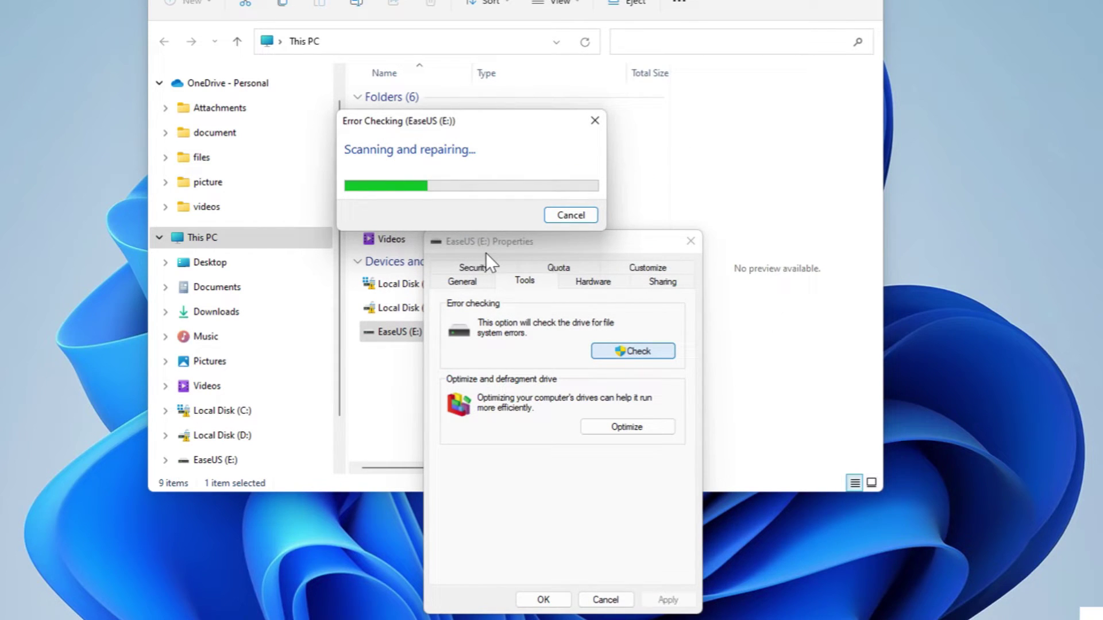
click(571, 216)
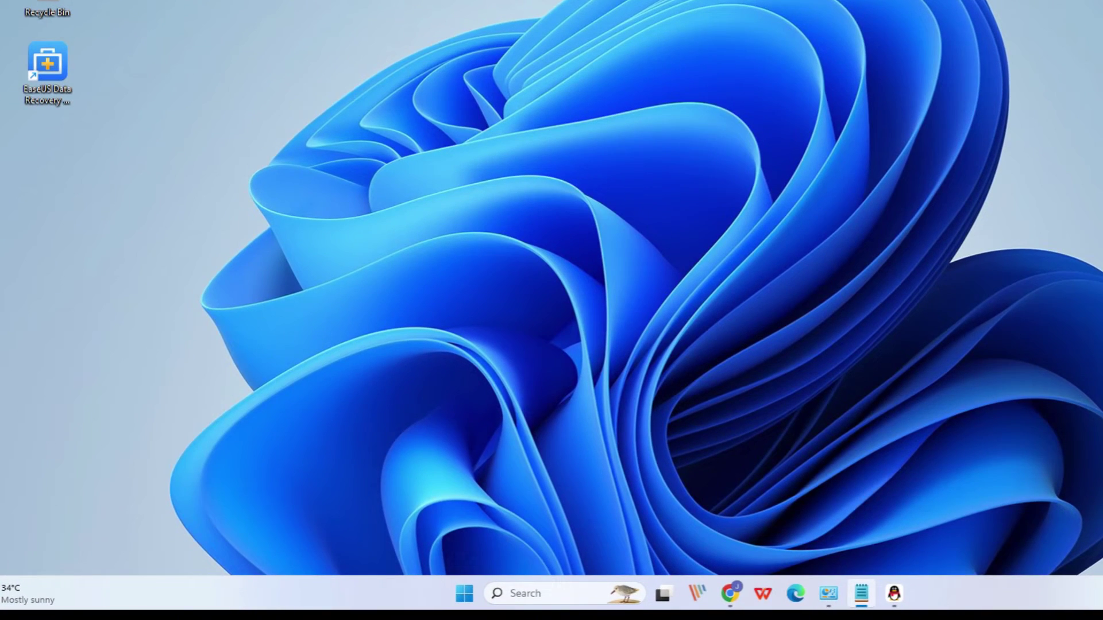
- Open Command Prompt as administrator and run chkdsk E: /f /r /x
key(super)
text(cmd)
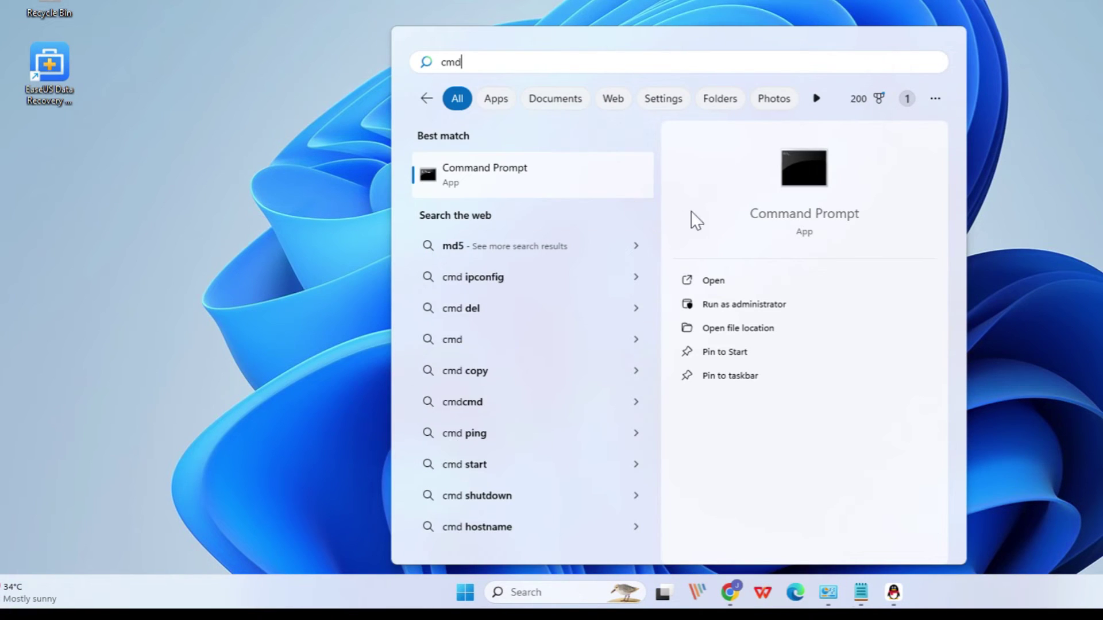
click(735, 307)
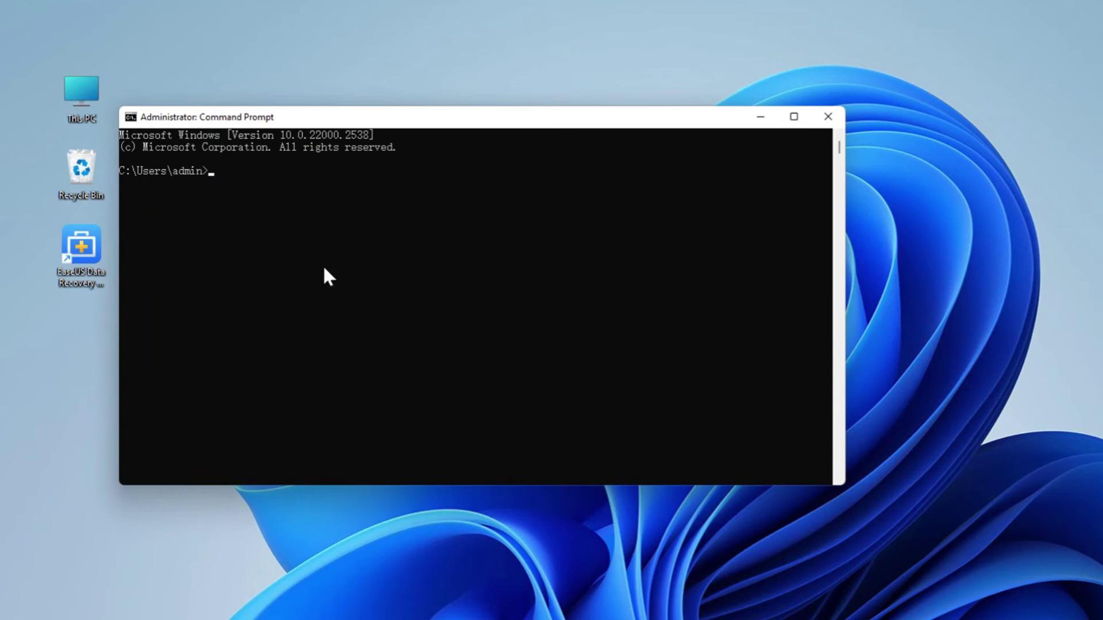
text(chkdsk )
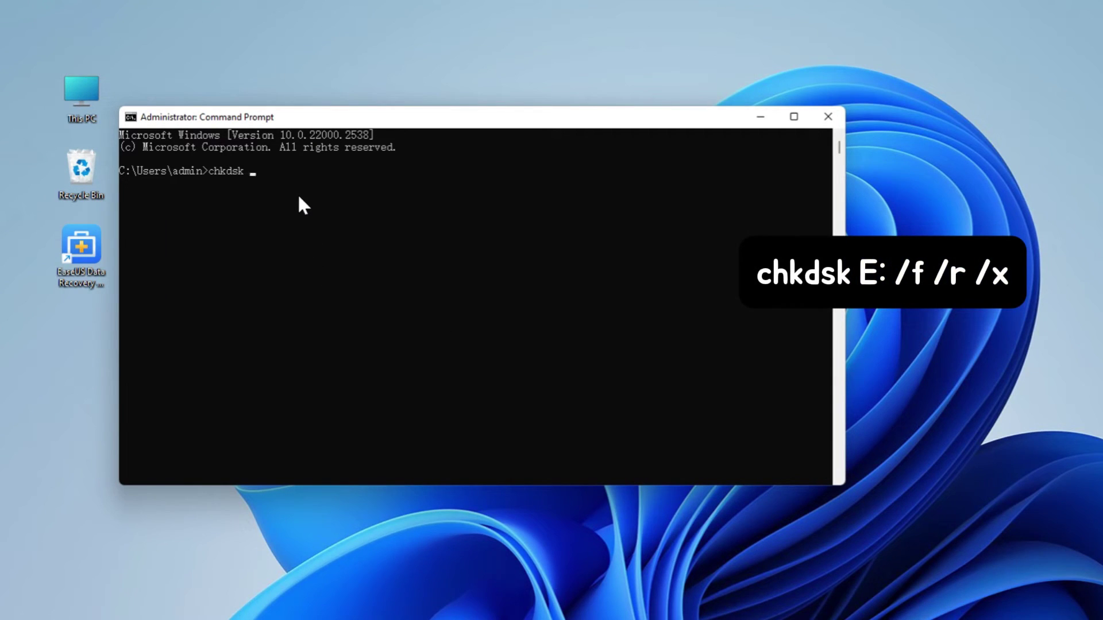
text(E:/f/r/x)
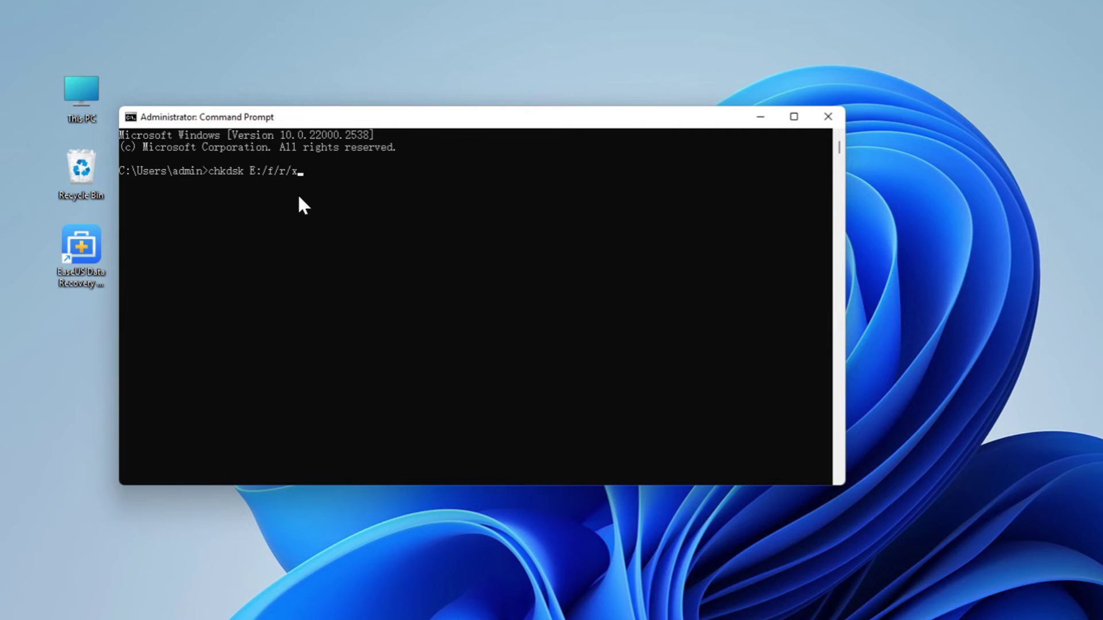
key(Return)
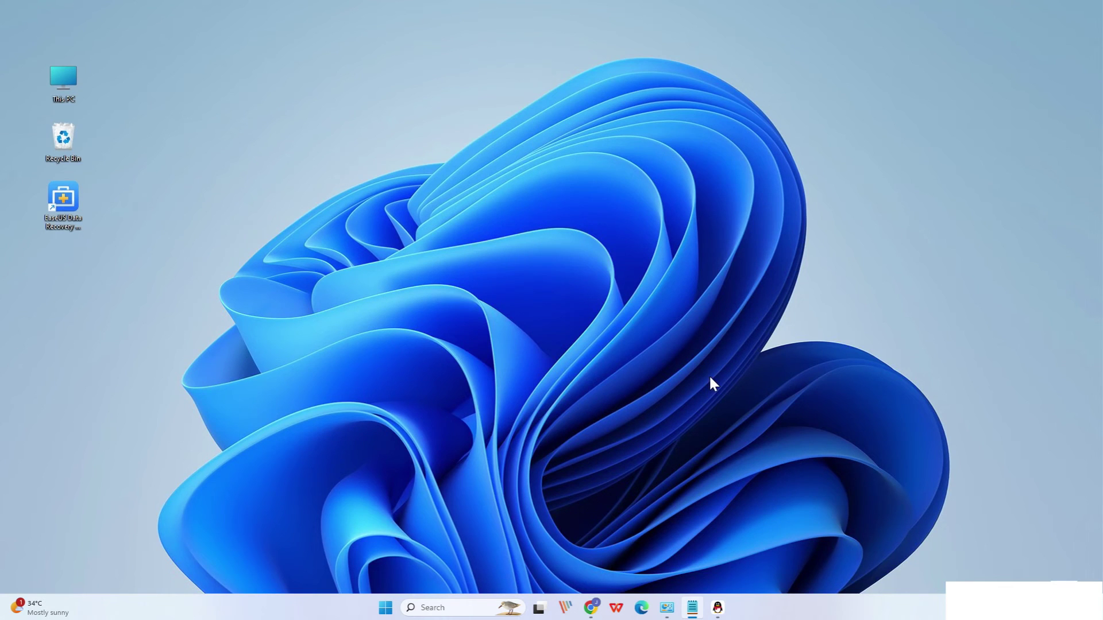
- Open an administrator Command Prompt, start DiskPart and list the attached disks
key(super)
text(cmd)
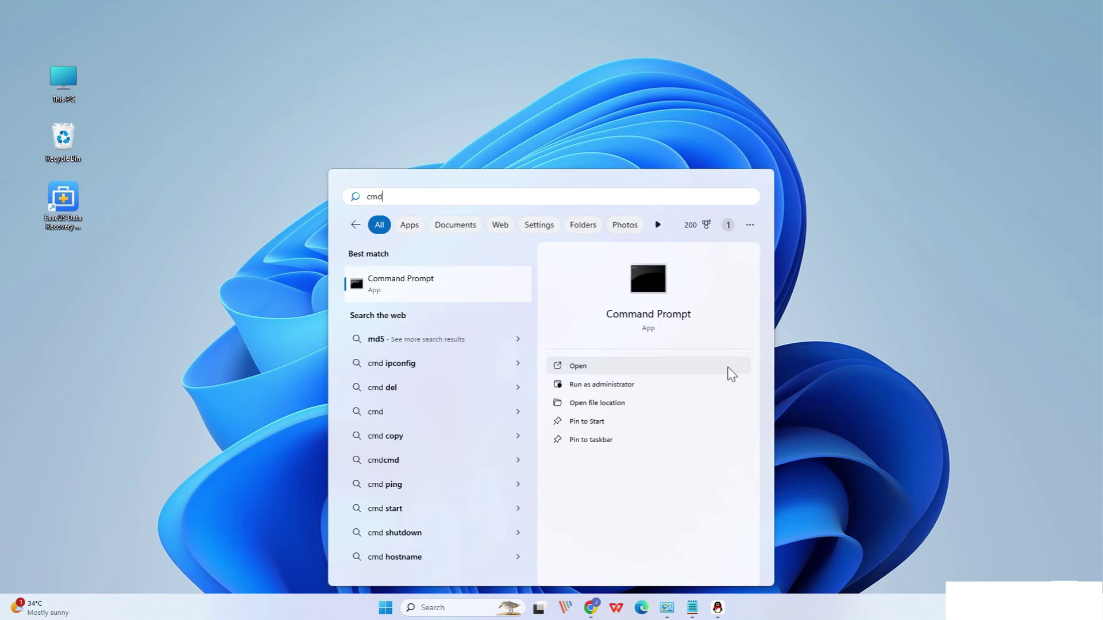
click(626, 397)
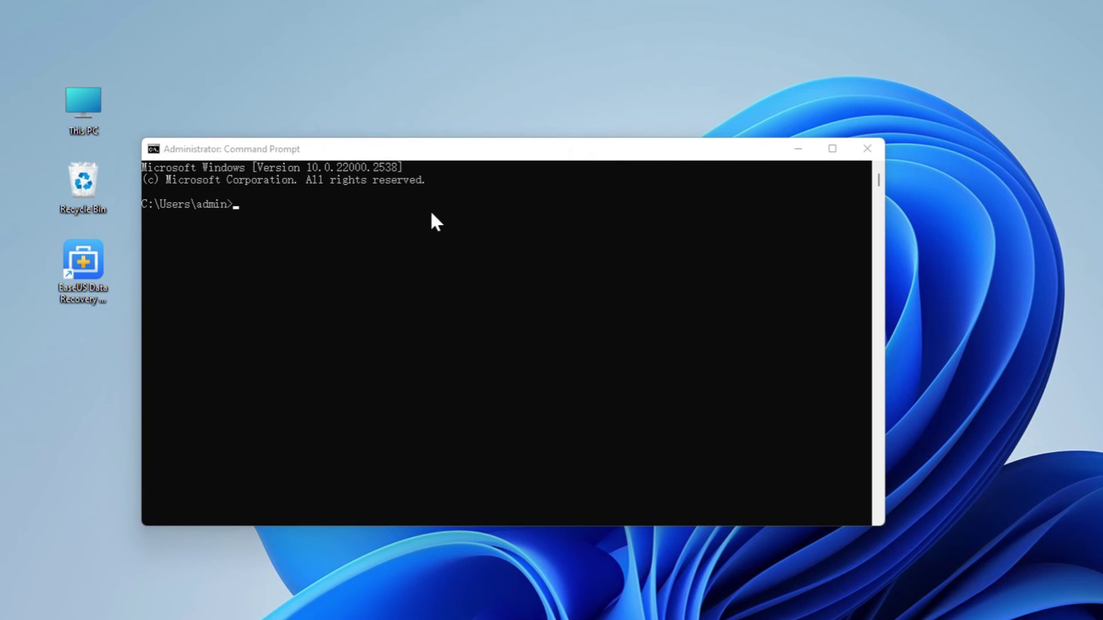
click(235, 206)
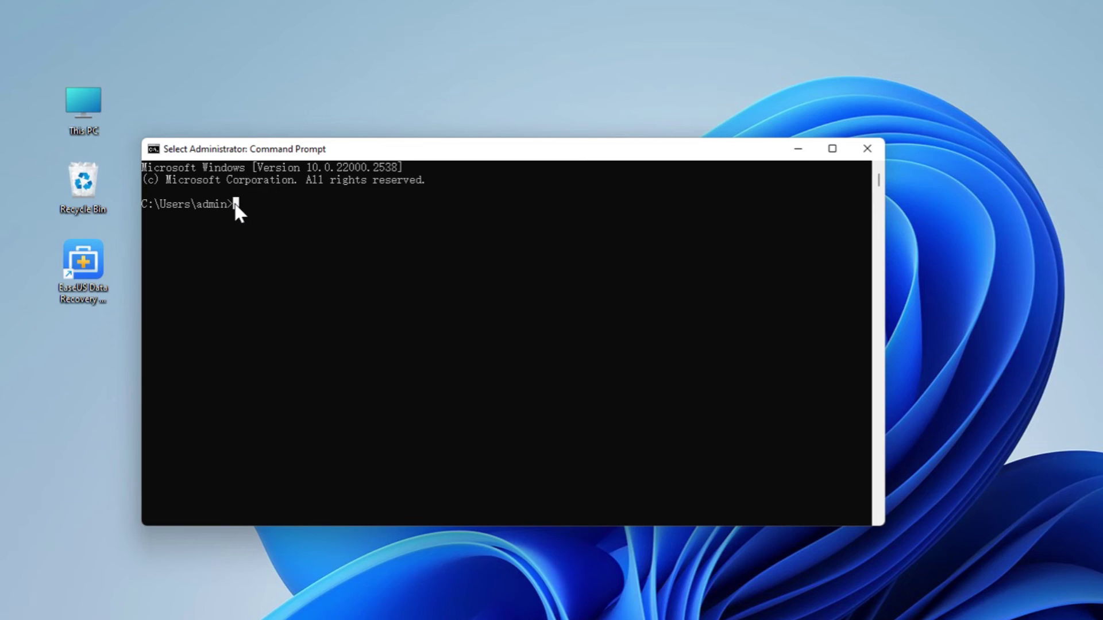
text(diskpart)
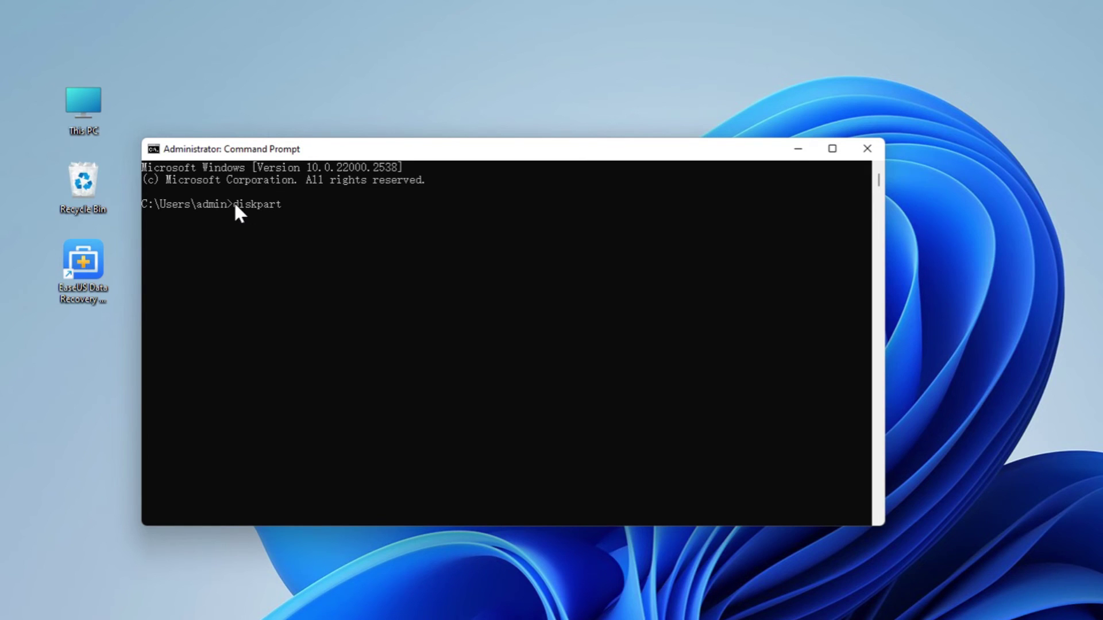
key(Return)
text(list disk)
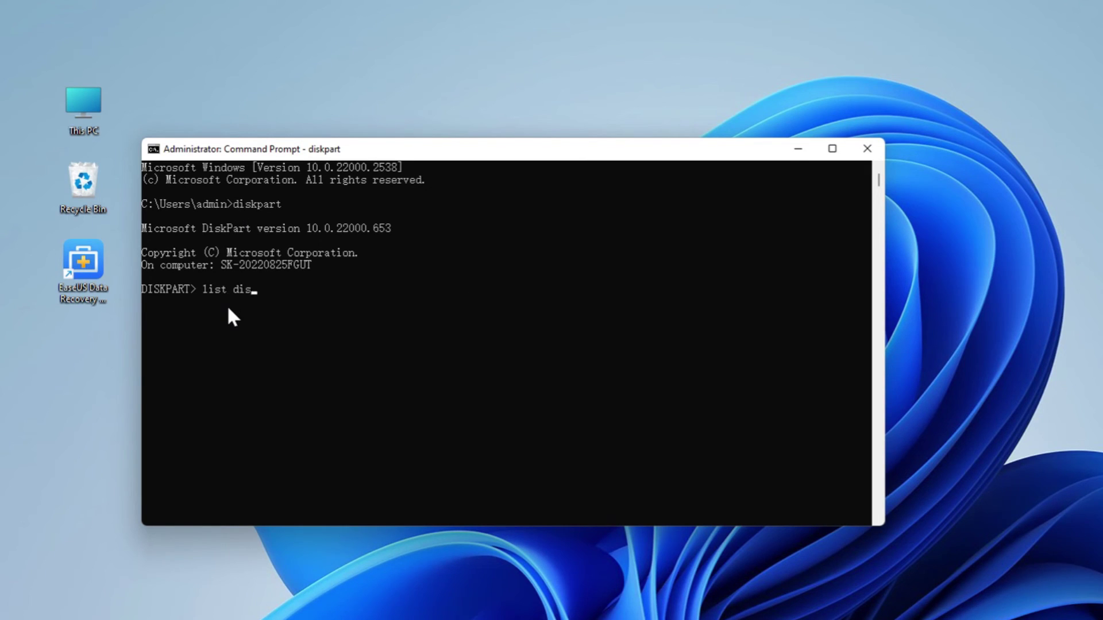
key(Return)
- Select disk 1 (the 28 GB card), clear its read-only attribute, and exit DiskPart
text(select disk 1)
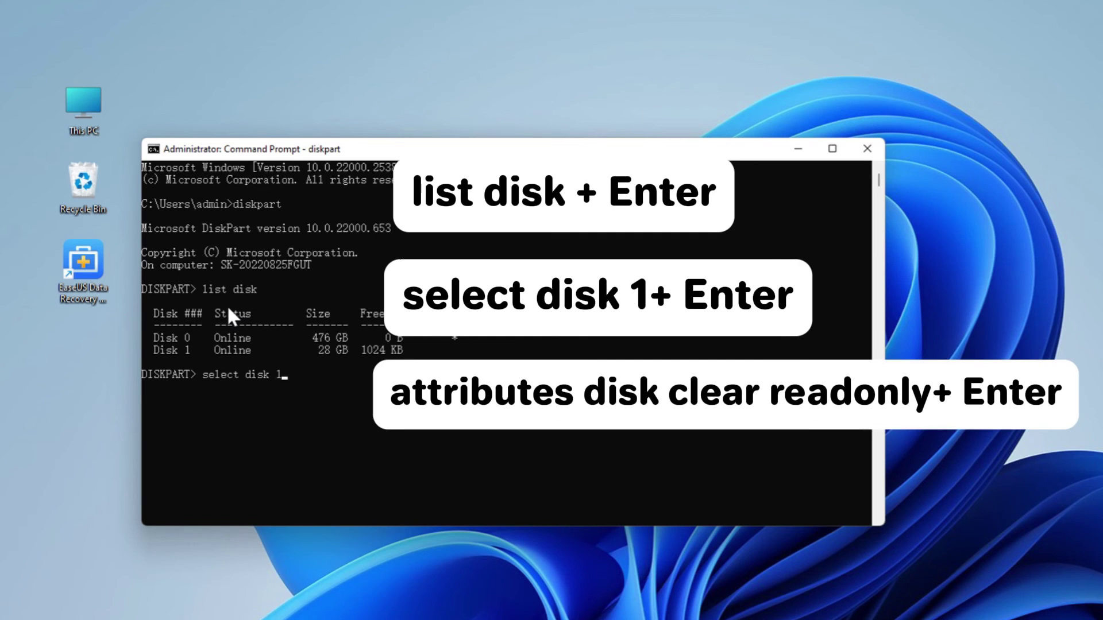
key(Return)
text(att)
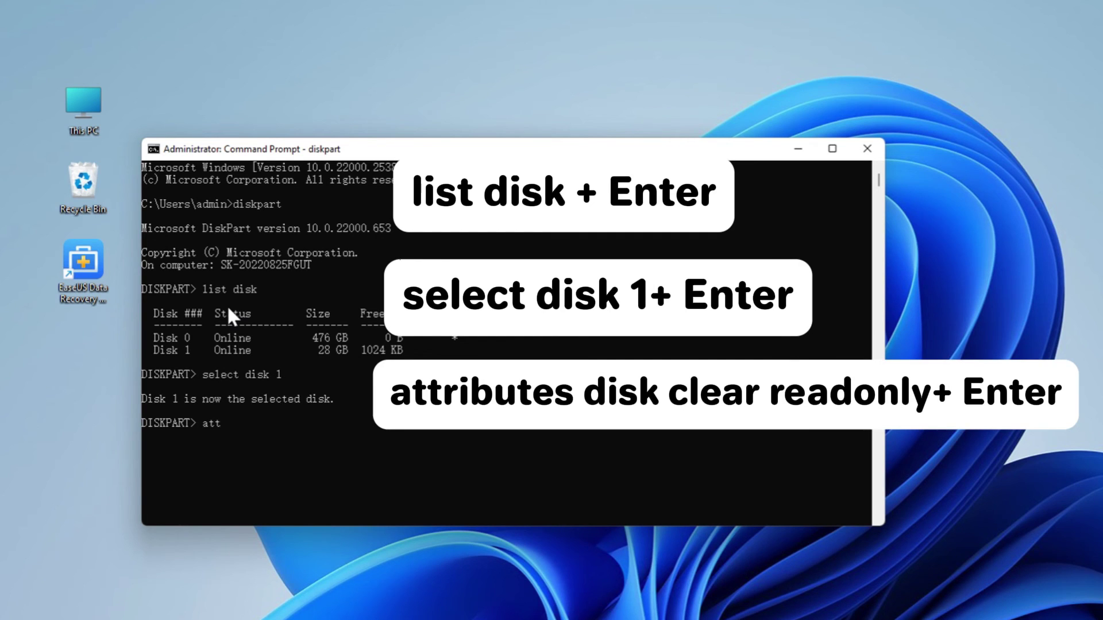
text(ributes disk clear readonly)
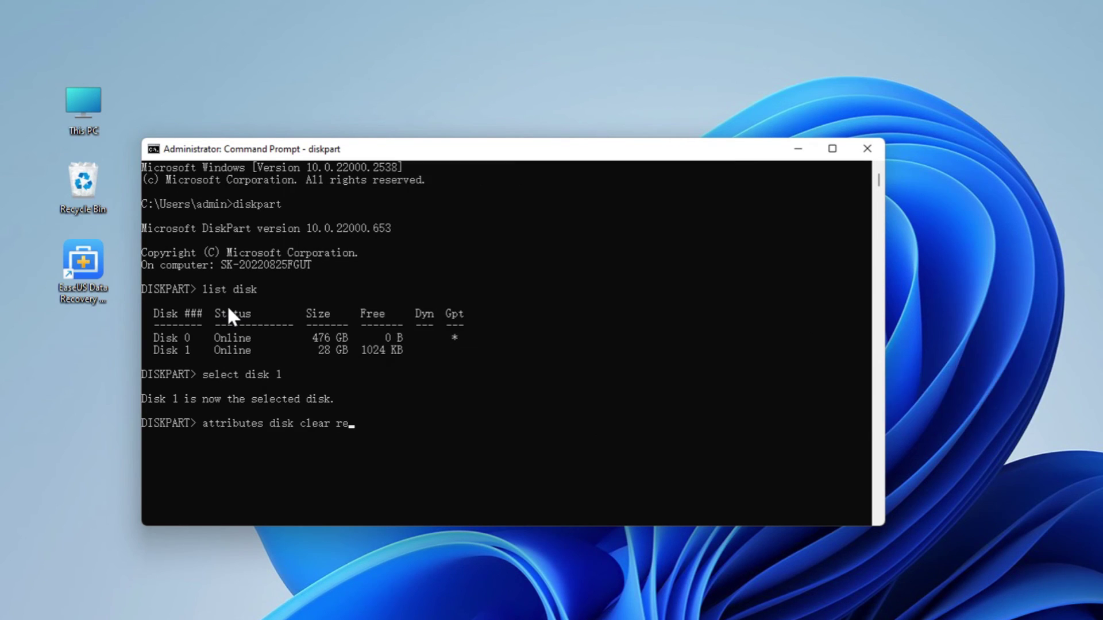
key(Return)
text(exit)
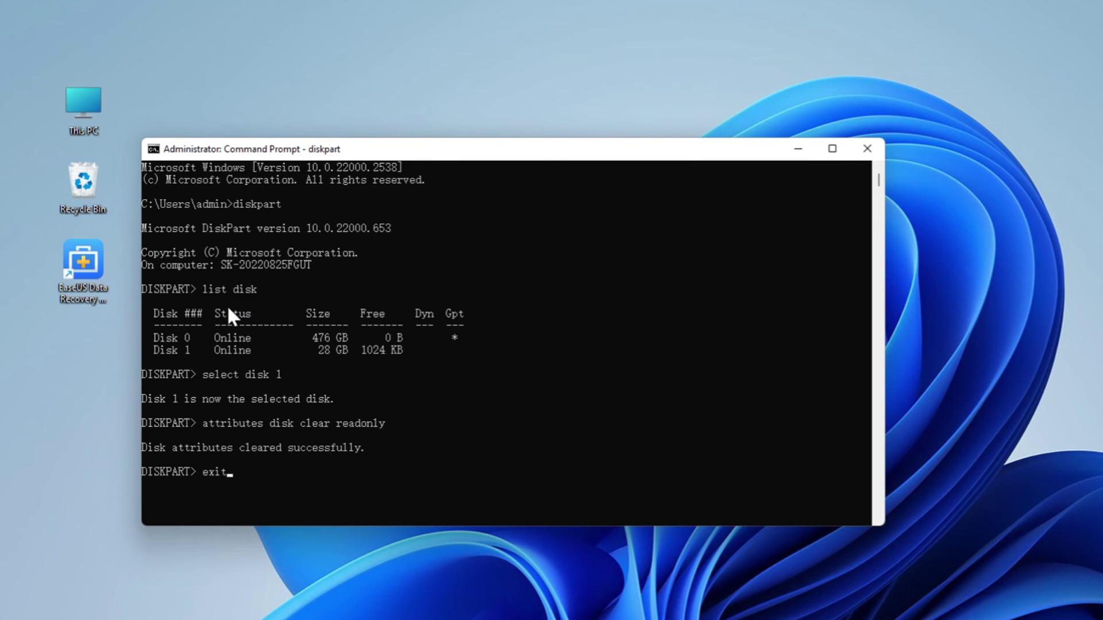
key(Return)
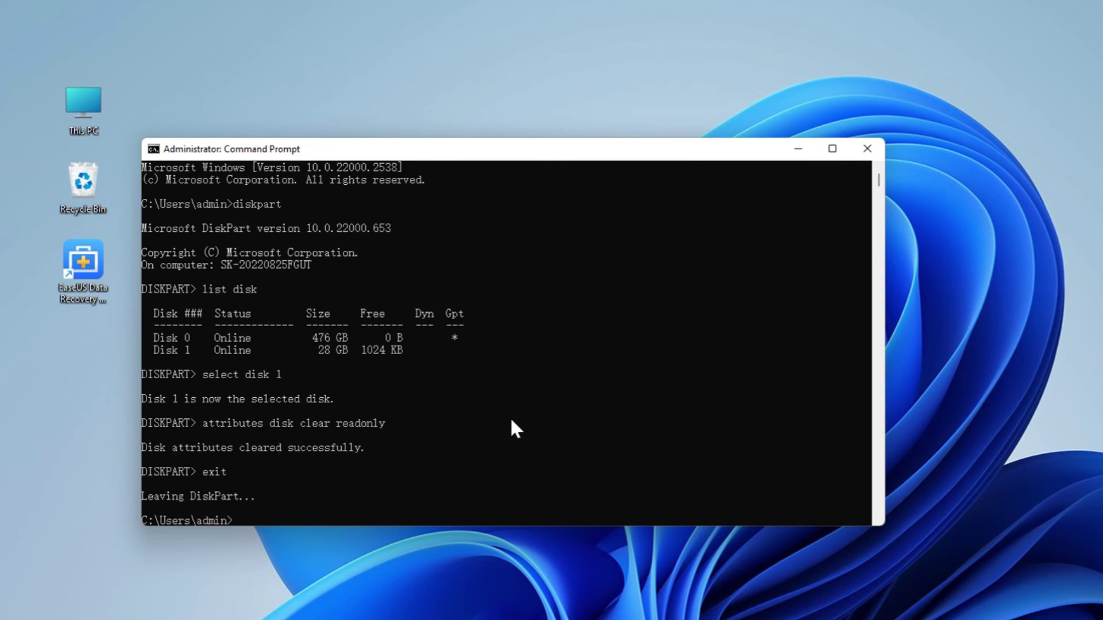
scroll(509, 416, down, 3)
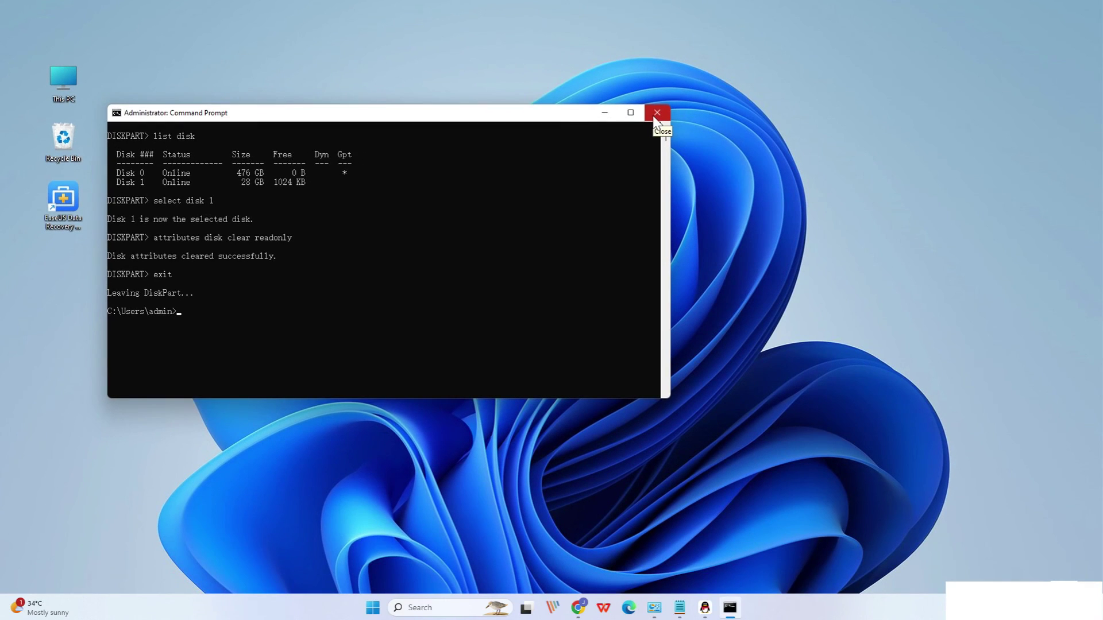
click(657, 113)
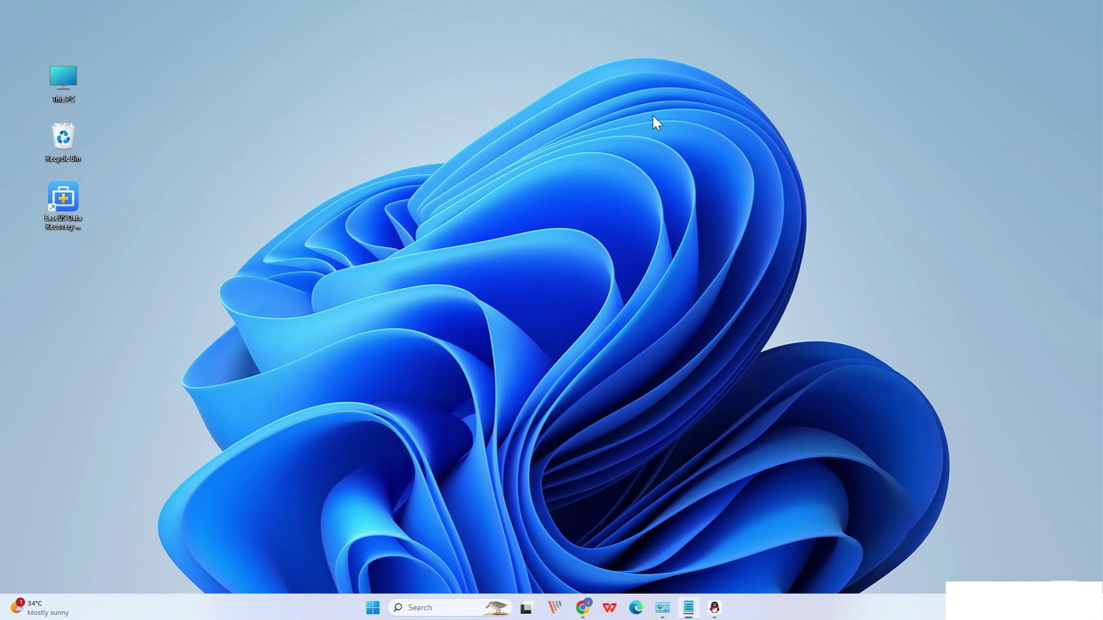
click(63, 195)
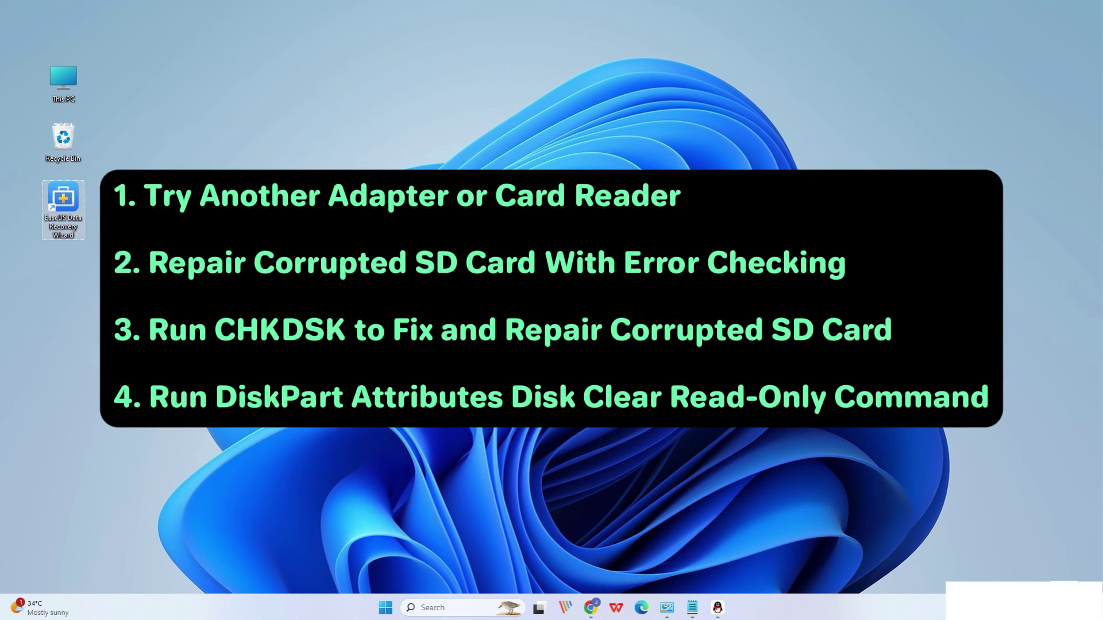
key(Return)
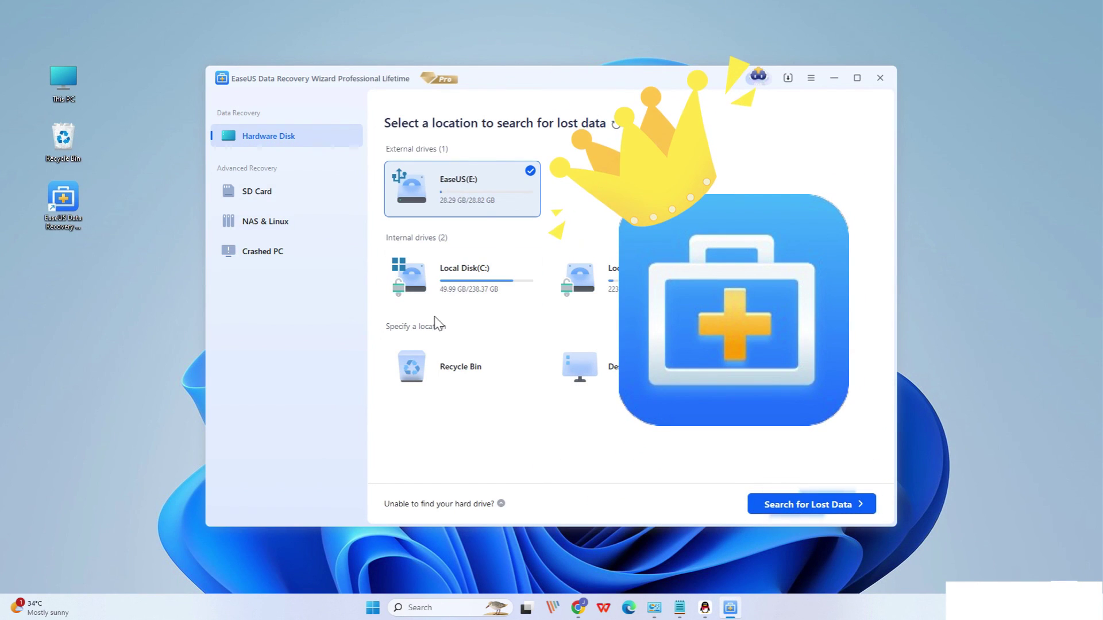
click(876, 82)
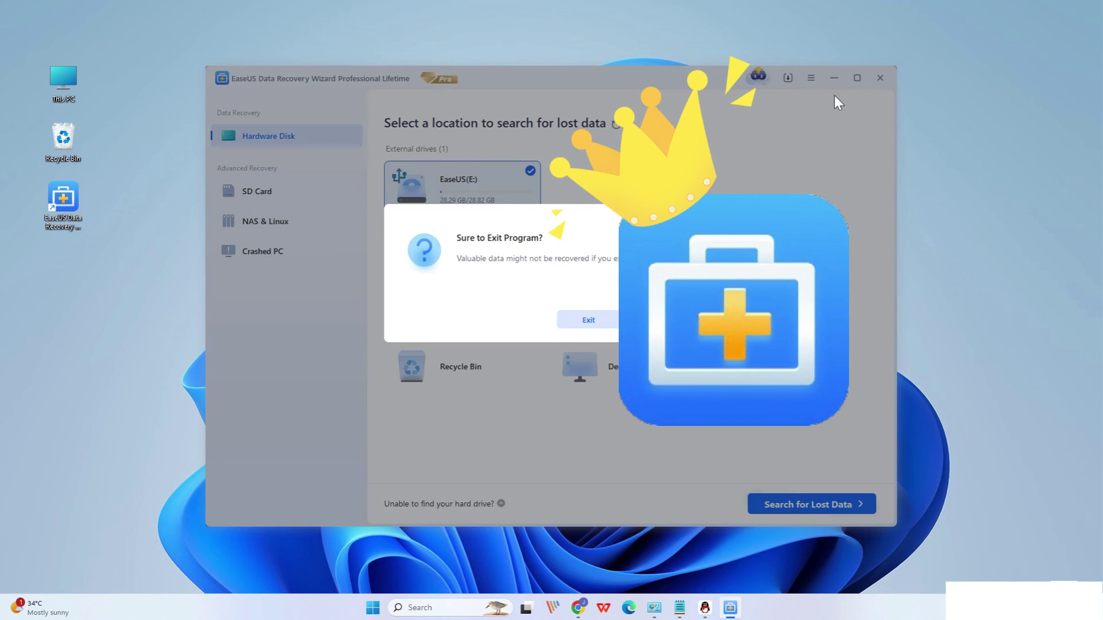
click(587, 319)
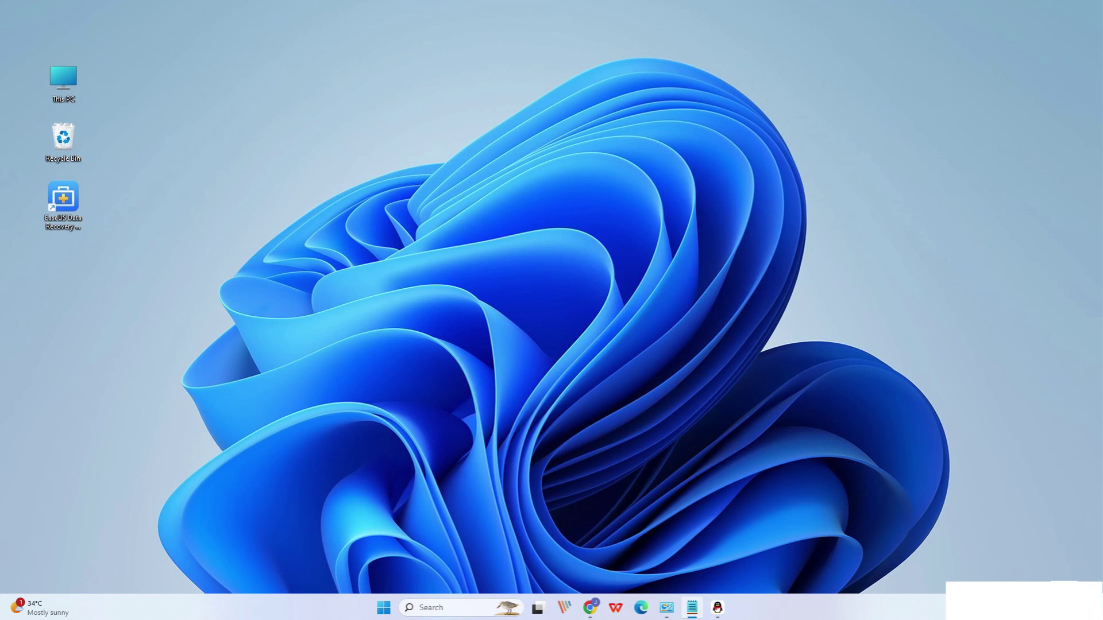